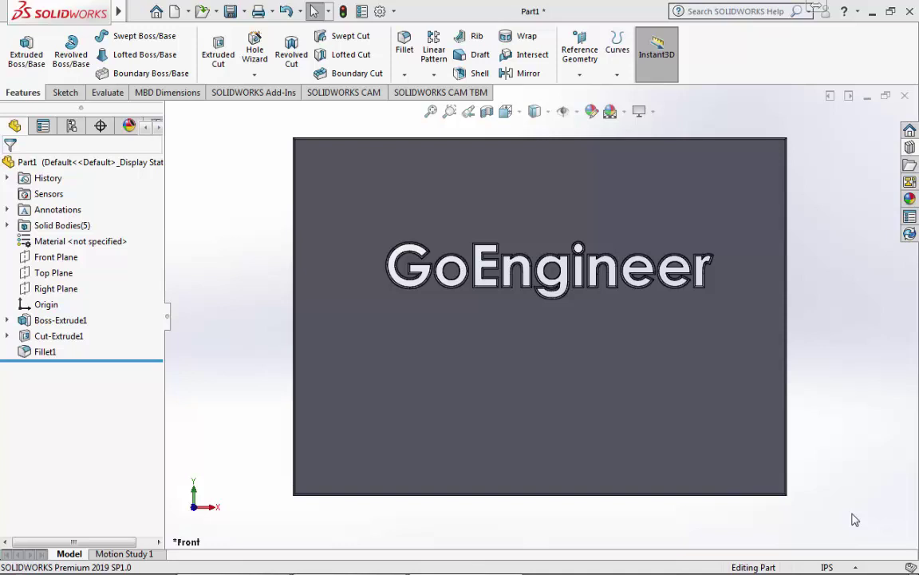
Step: In the Add-Ins dialog, clear Start Up for SOLIDWORKS CAM 2019 and confirm
click(395, 11)
click(407, 64)
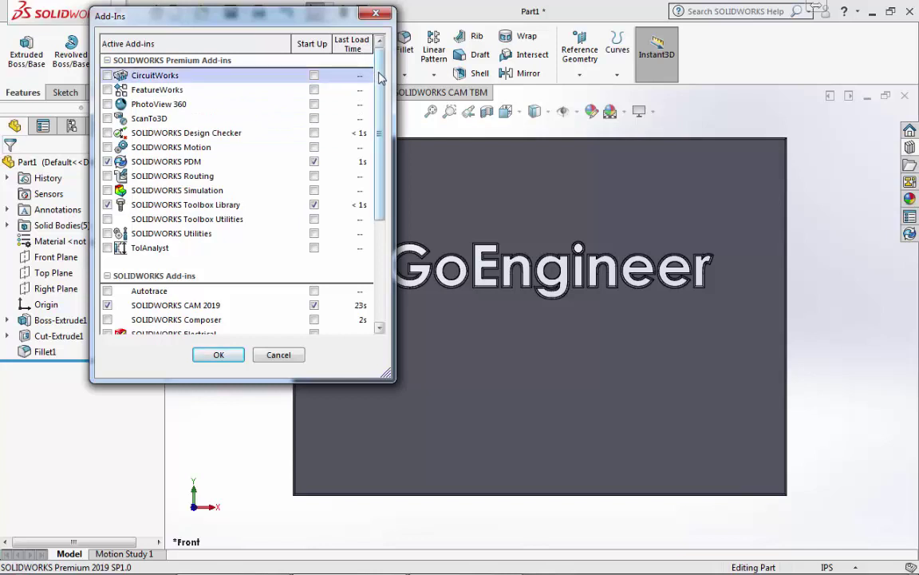
drag(382, 78, 383, 181)
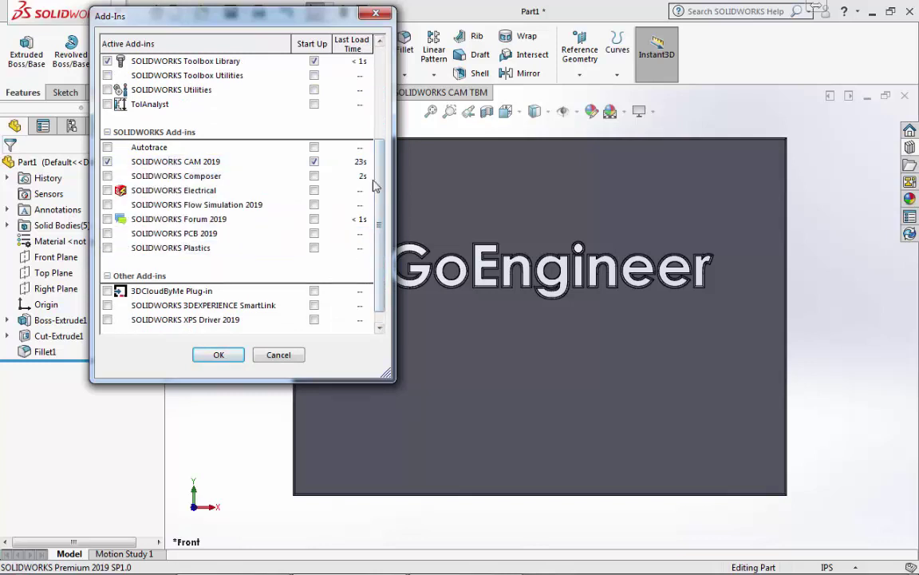
click(313, 162)
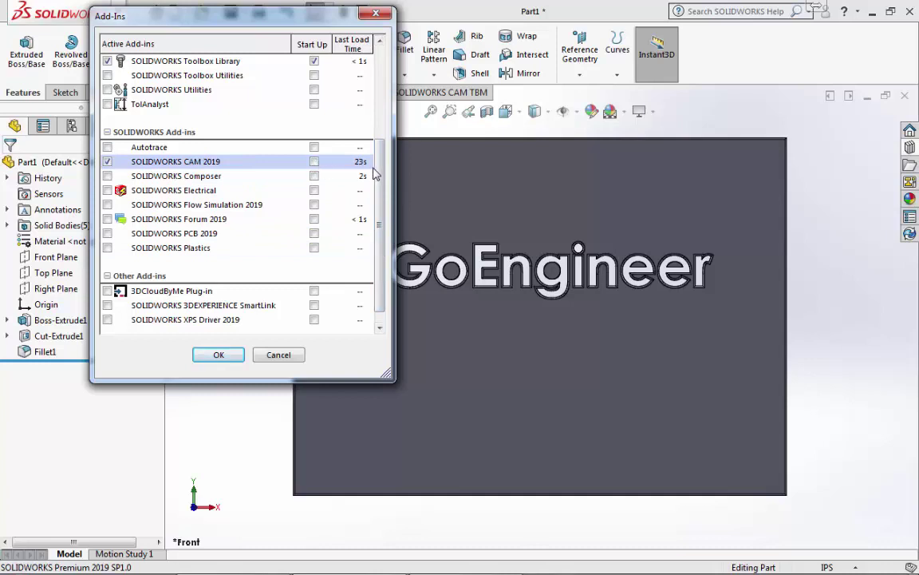
scroll(292, 99, up, 3)
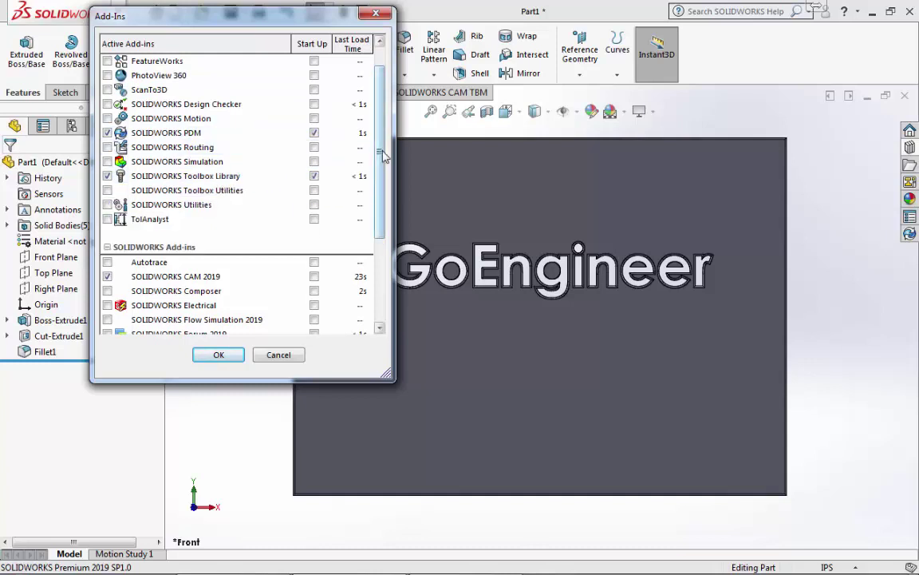
scroll(384, 156, up, 1)
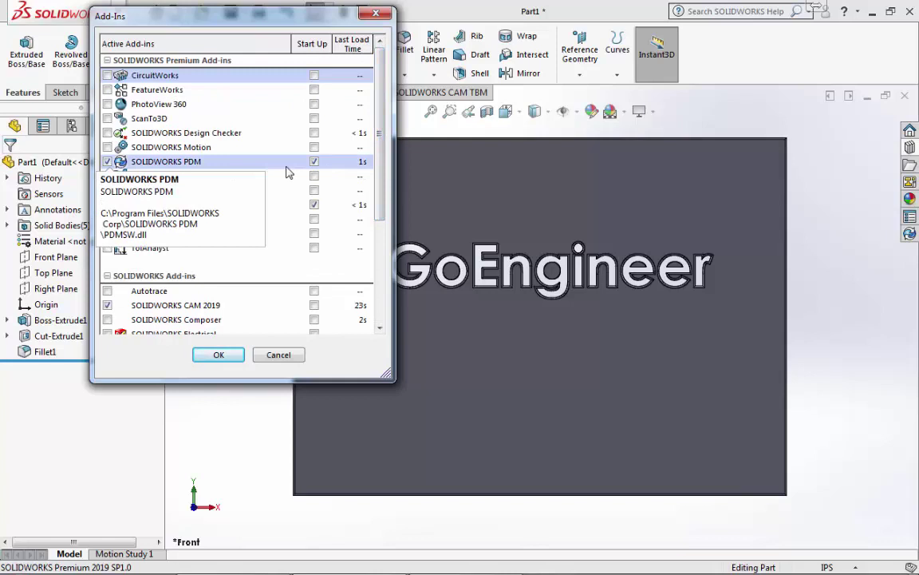
click(217, 354)
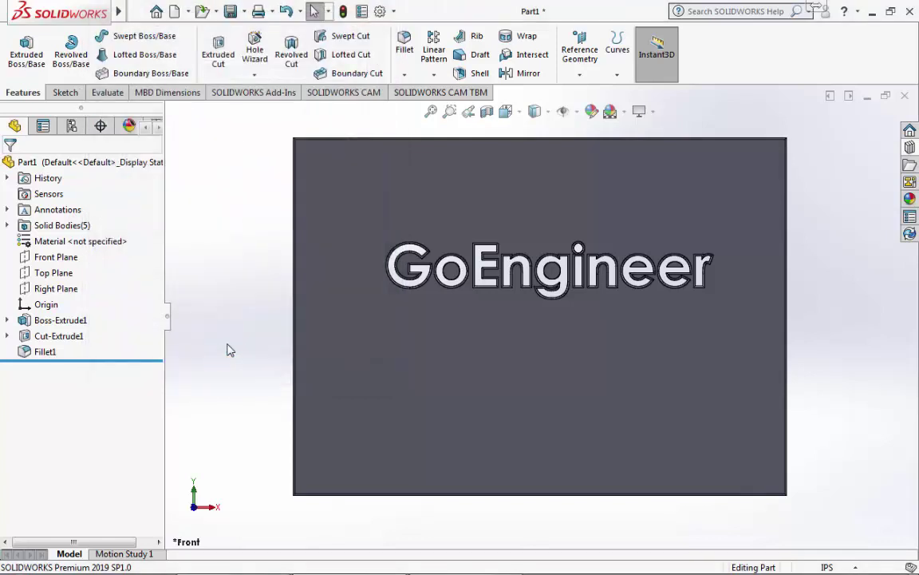
Step: In the part's Image Quality properties, set the shaded and wireframe HLR/HLV sliders fully to Low
click(394, 11)
click(399, 31)
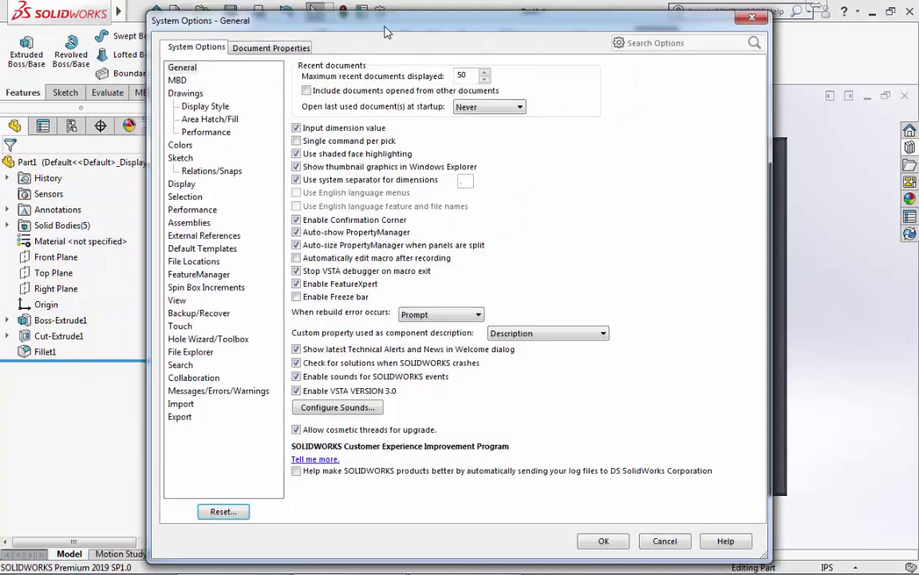
click(281, 47)
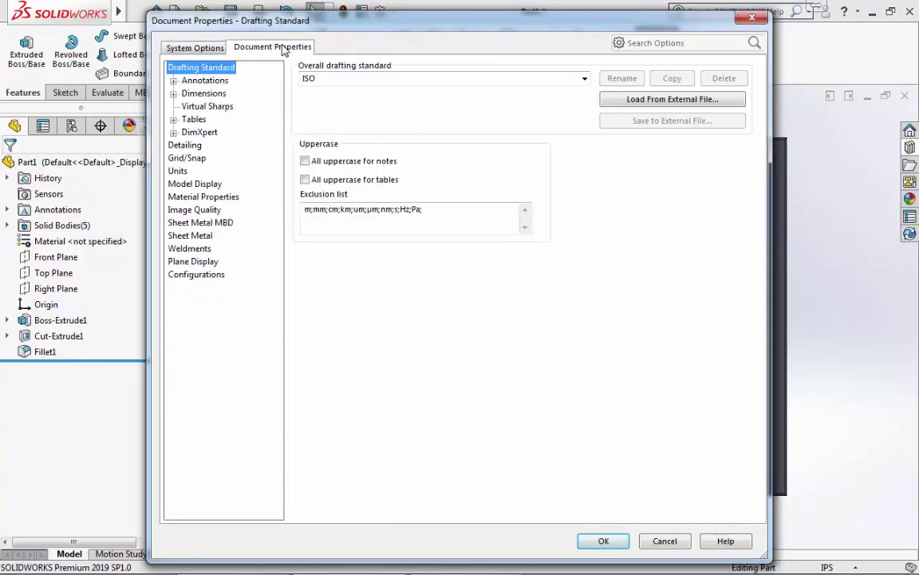
click(210, 210)
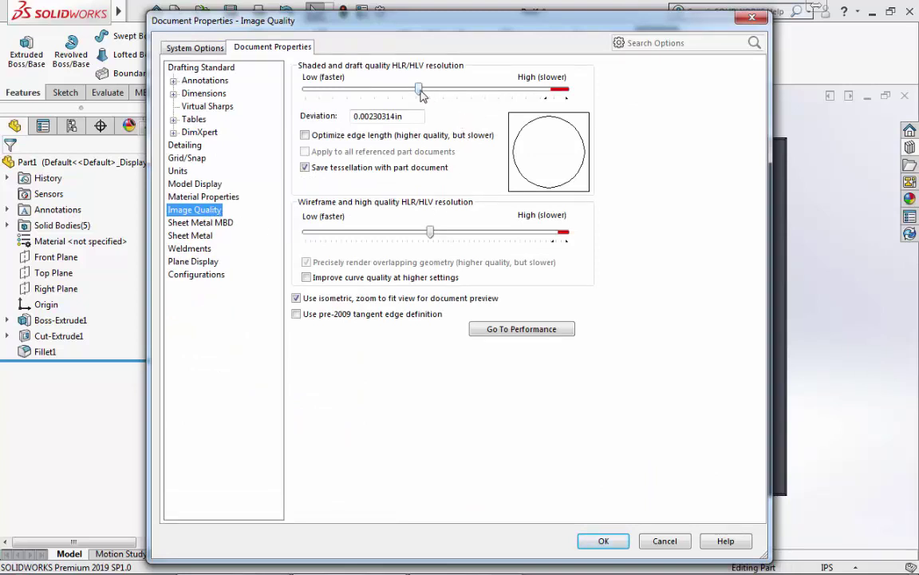
drag(419, 90, 305, 90)
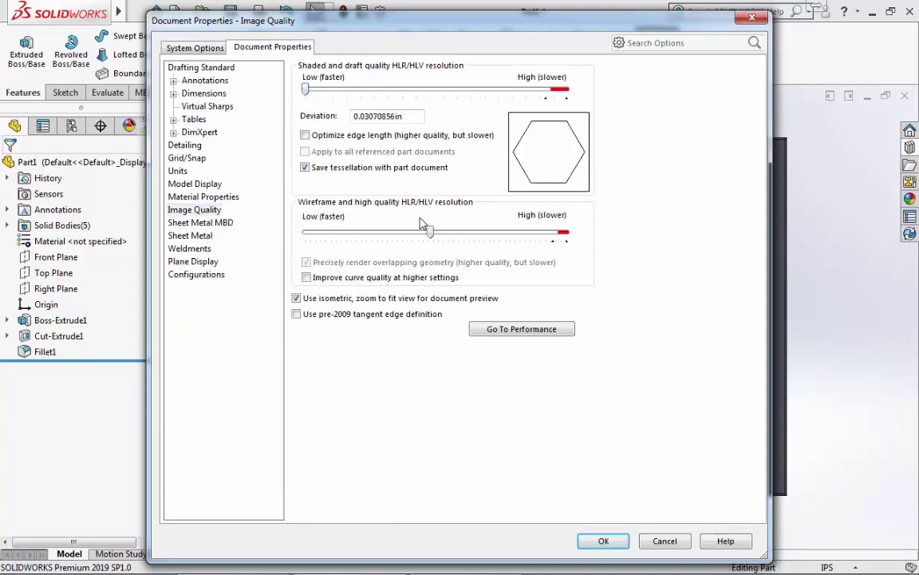
drag(423, 227, 281, 234)
Step: On General options, enable the Freeze bar, keep rebuild errors at Prompt, and disable thumbnails and Technical Alerts
click(196, 47)
click(183, 70)
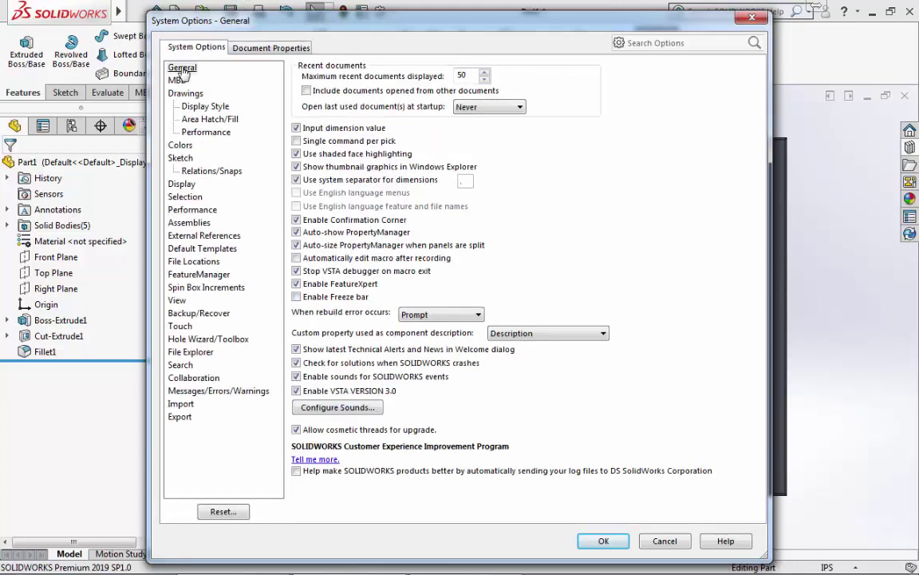
click(296, 297)
click(415, 315)
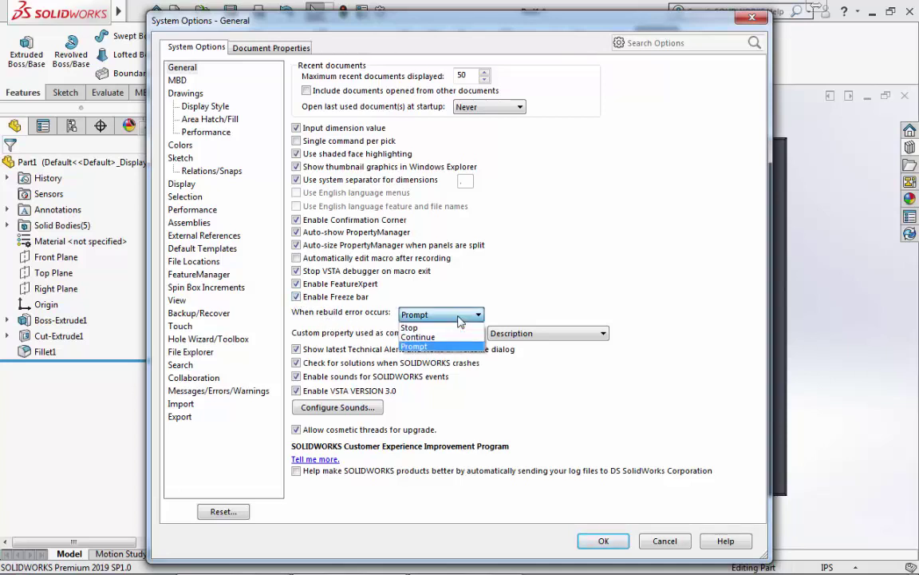
click(436, 350)
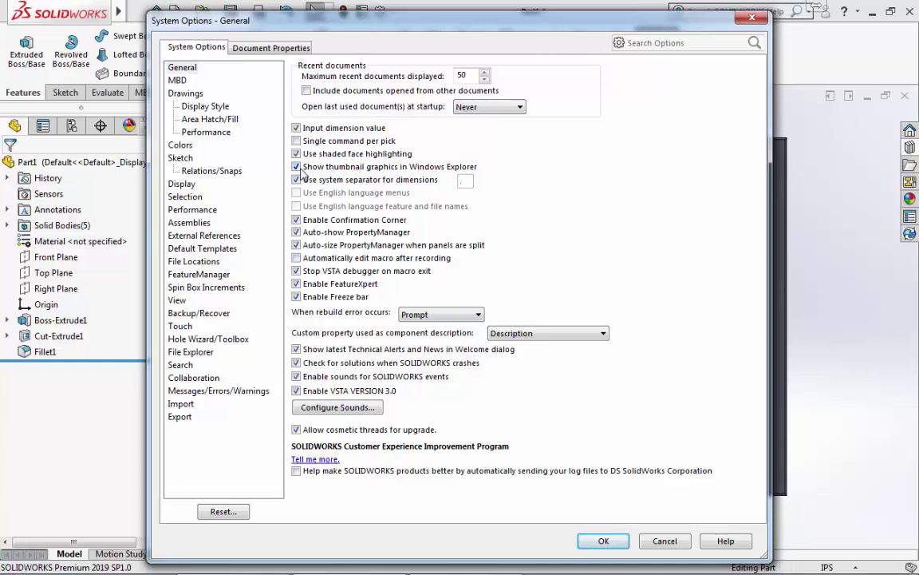
click(296, 167)
click(297, 349)
Step: Turn off Show contents while dragging and Allow auto-update, and use Draft quality for wireframe views
click(190, 95)
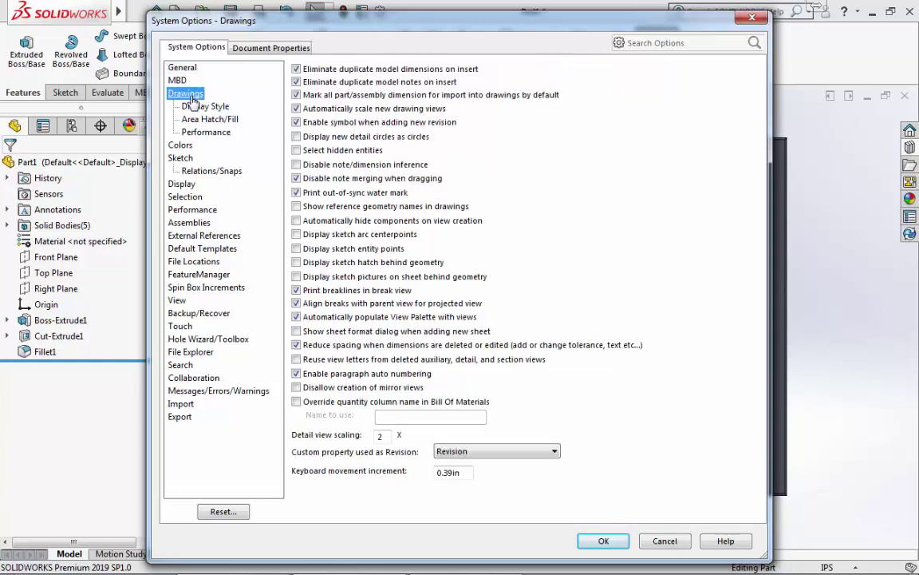
click(209, 133)
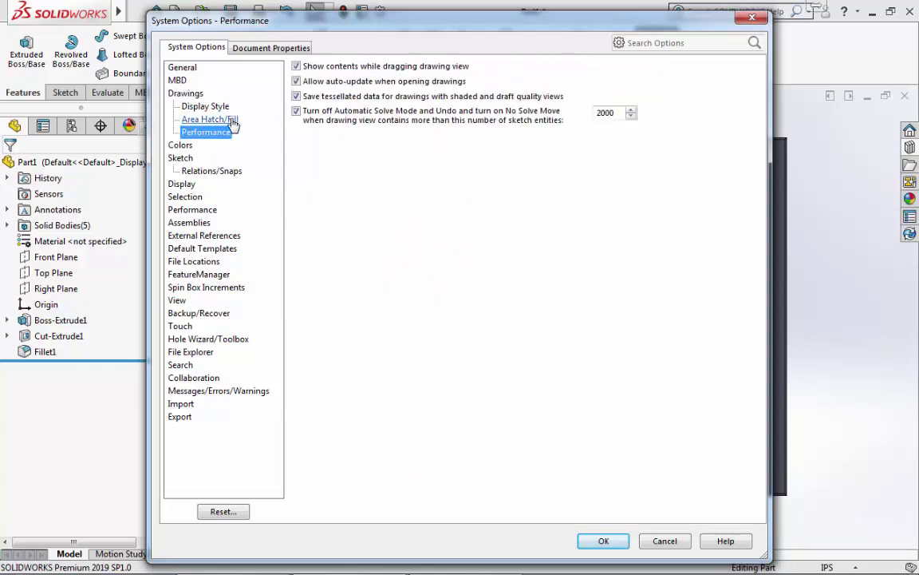
click(297, 67)
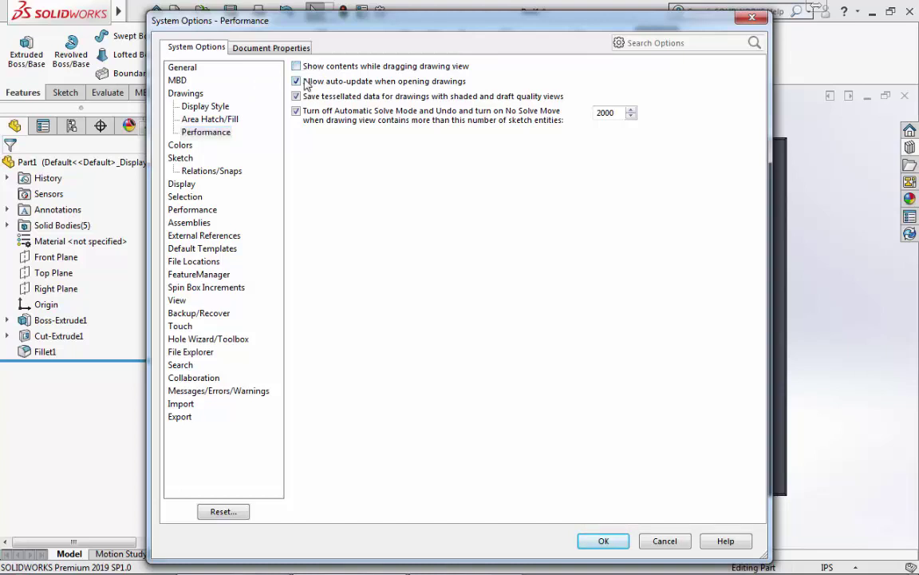
click(296, 82)
click(213, 109)
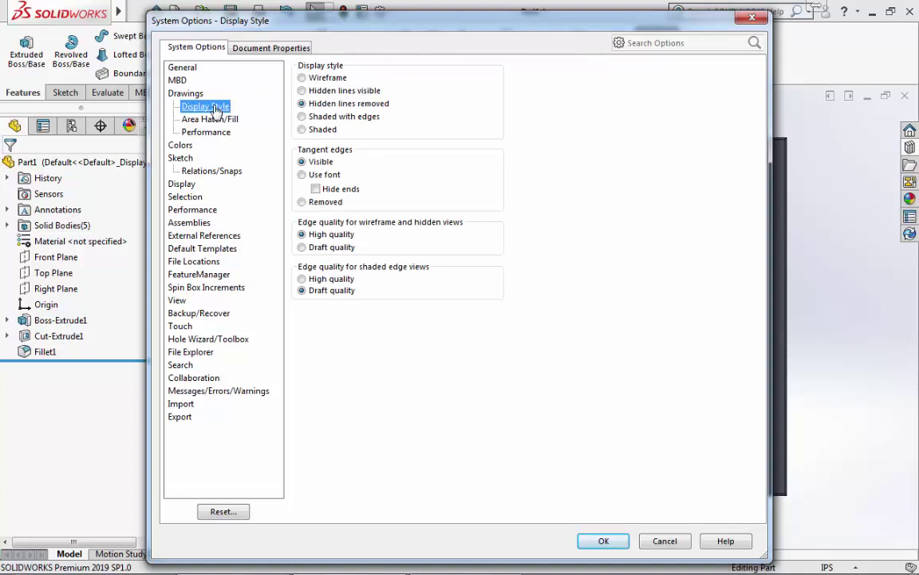
click(302, 248)
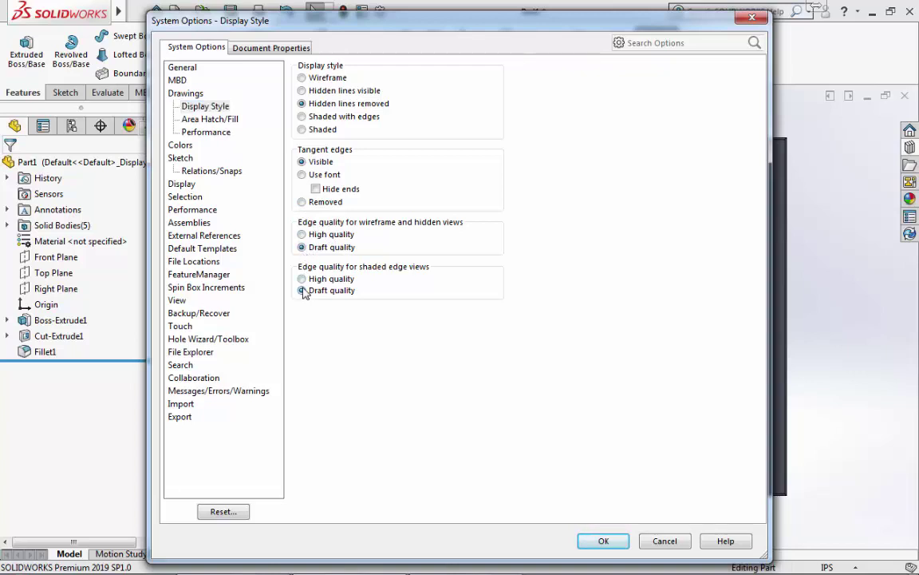
Step: Set a Plain background, Maintain assembly transparency for in-context edits, and Anti-aliasing to None
click(181, 145)
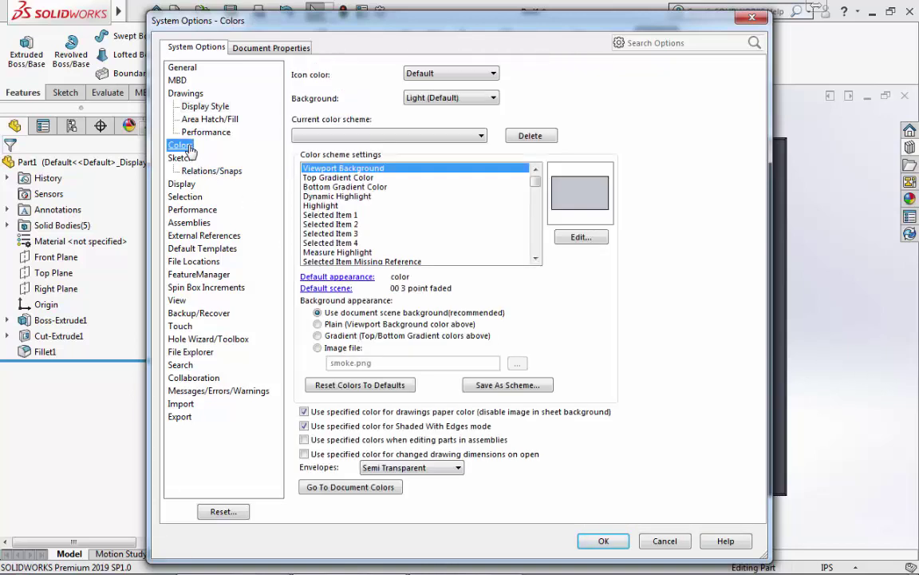
click(317, 324)
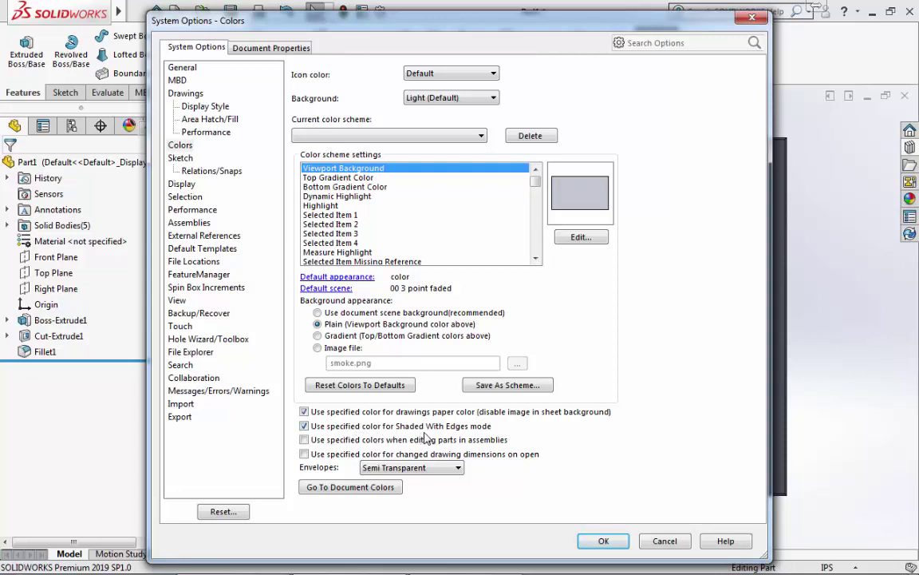
click(182, 185)
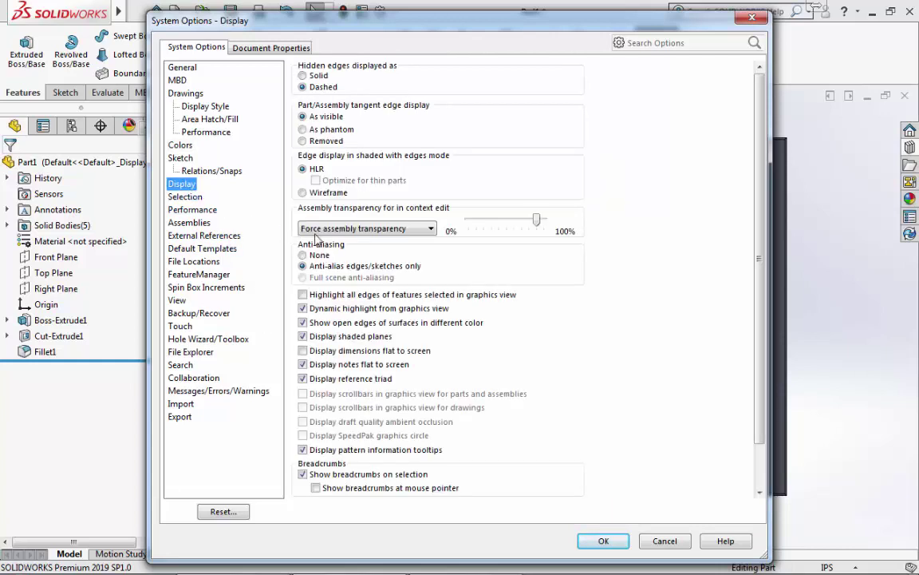
click(345, 229)
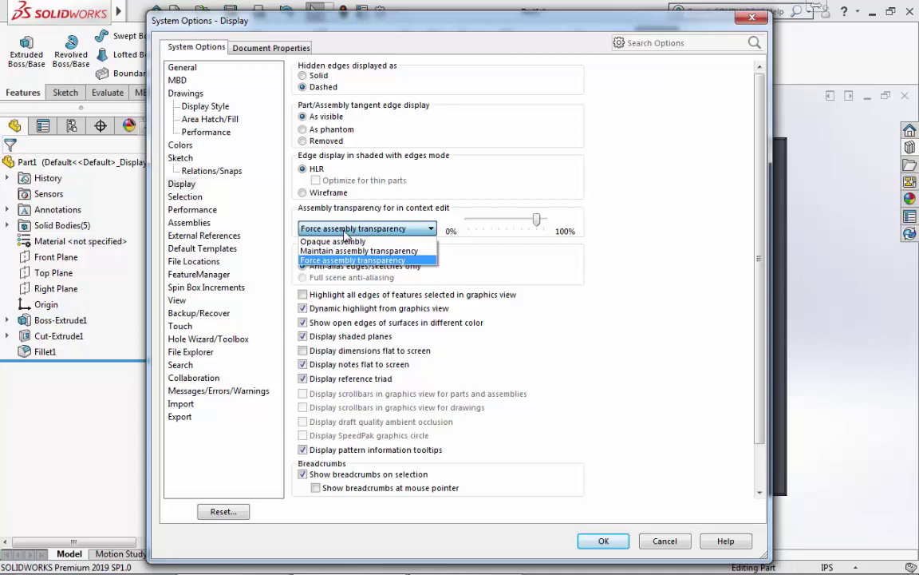
click(352, 252)
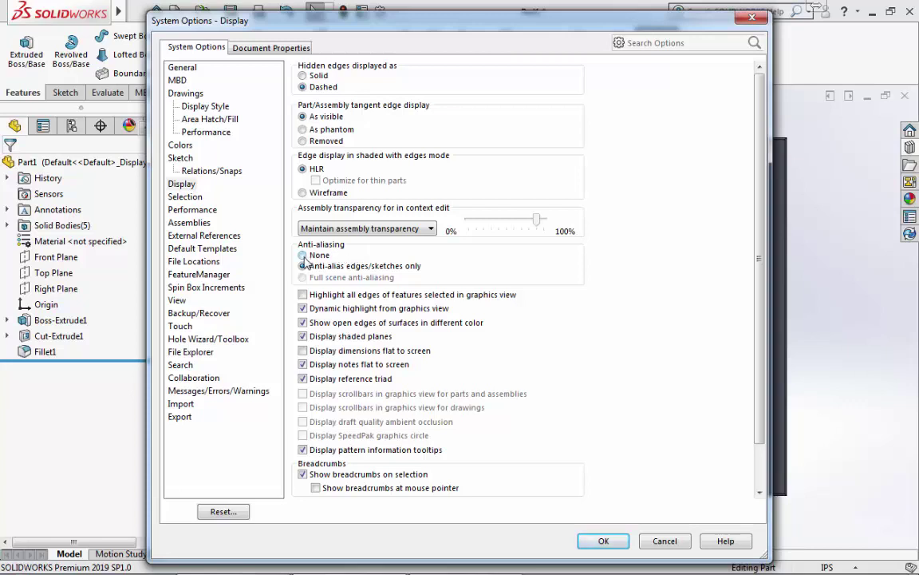
click(304, 256)
Step: Turn off high-quality transparency, drag Level of detail to Off, and auto-load components lightweight
click(199, 211)
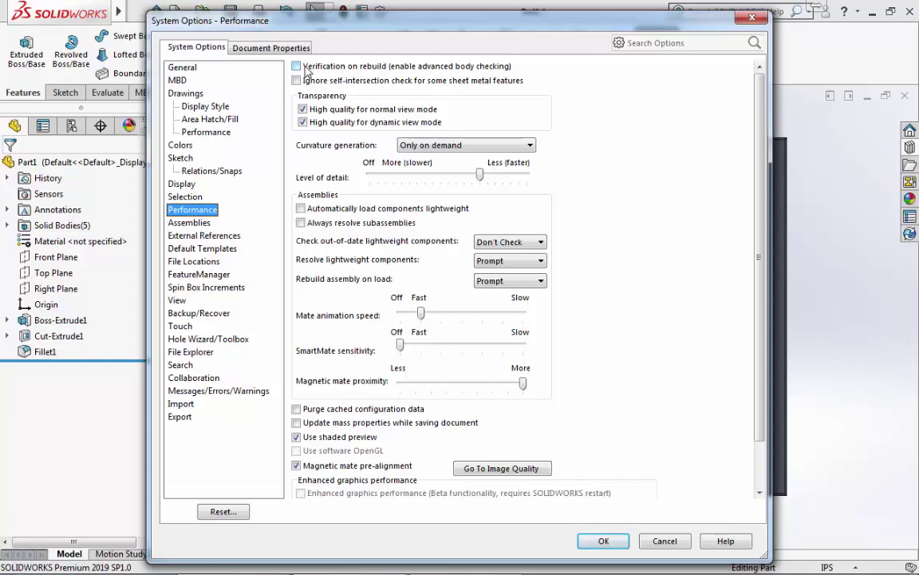
click(303, 109)
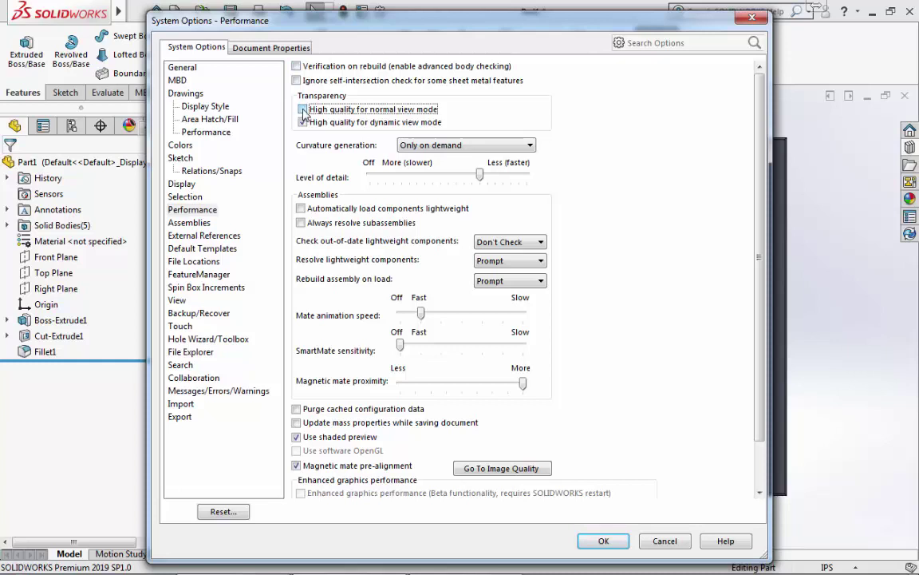
click(303, 123)
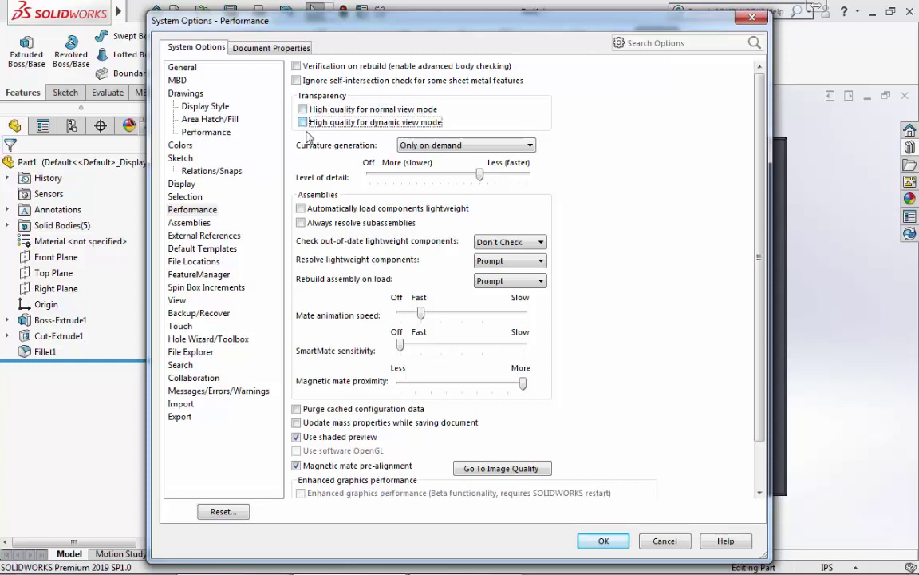
drag(478, 175, 373, 178)
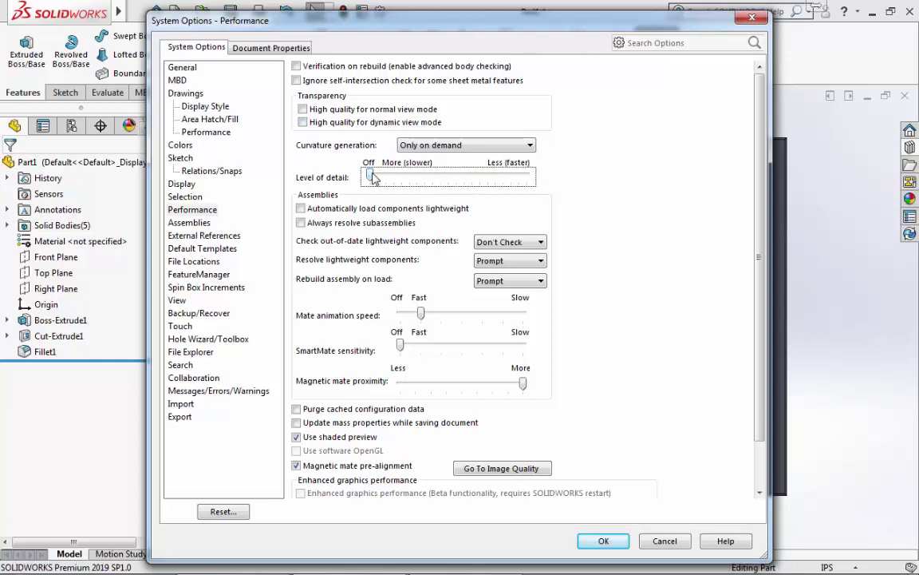
click(309, 210)
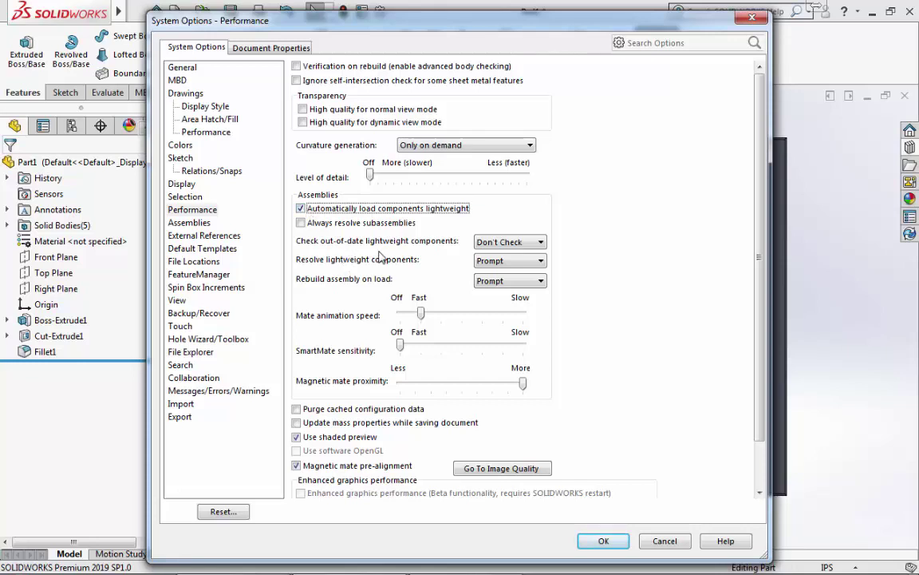
Step: Set out-of-date lightweight checks to Indicate, keep resolve and rebuild at Prompt, and turn mate animation Off
click(511, 242)
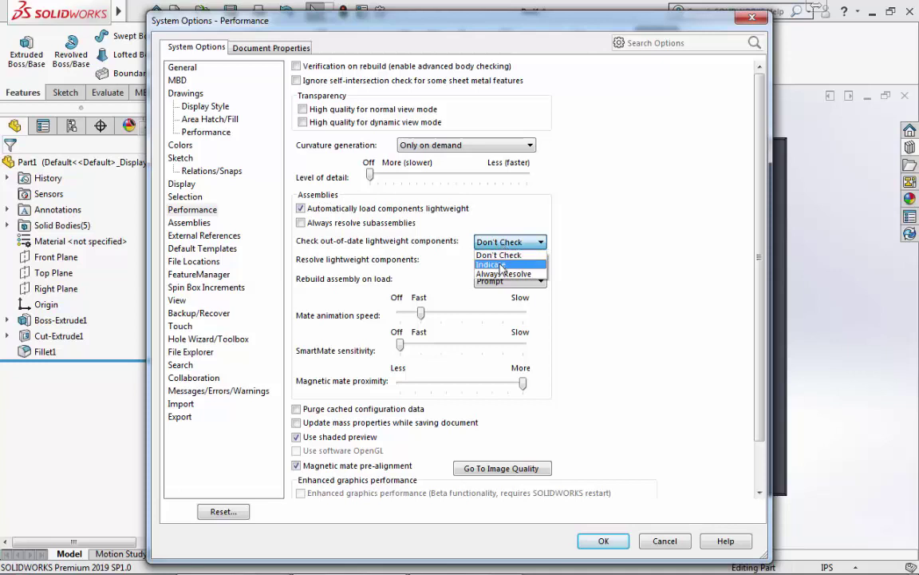
click(499, 265)
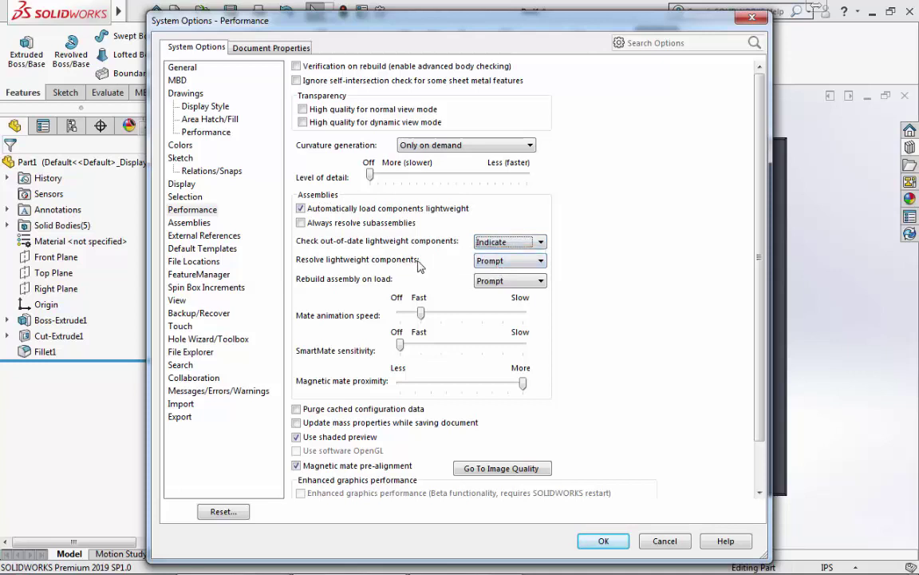
click(479, 261)
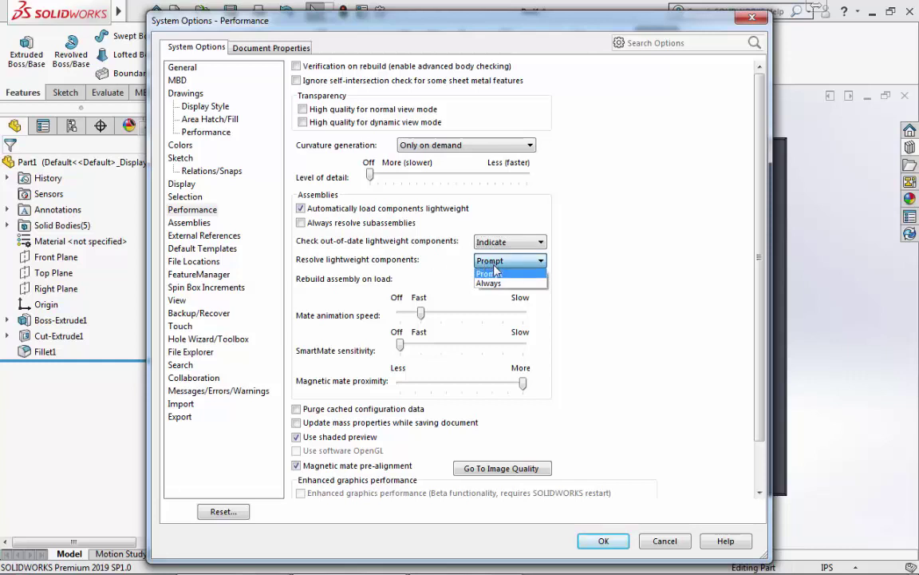
click(495, 274)
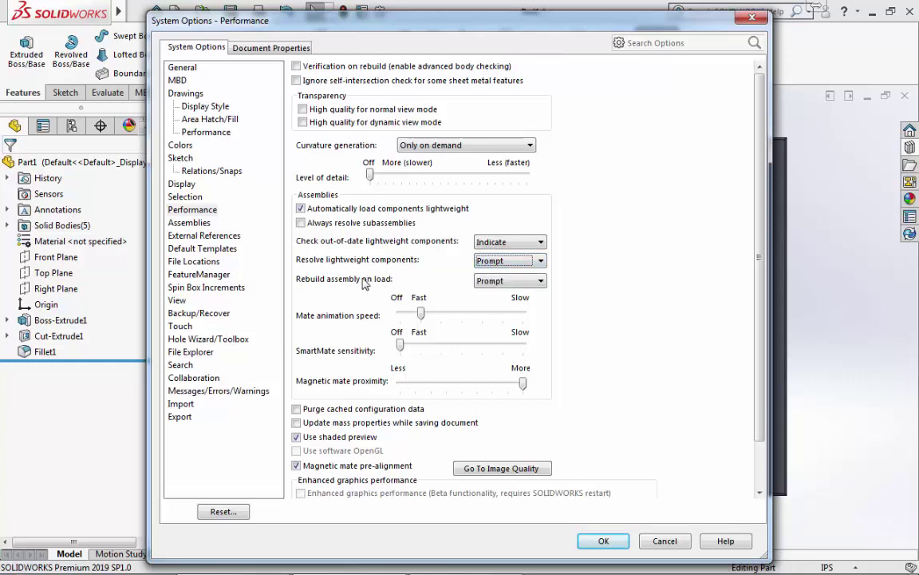
click(507, 280)
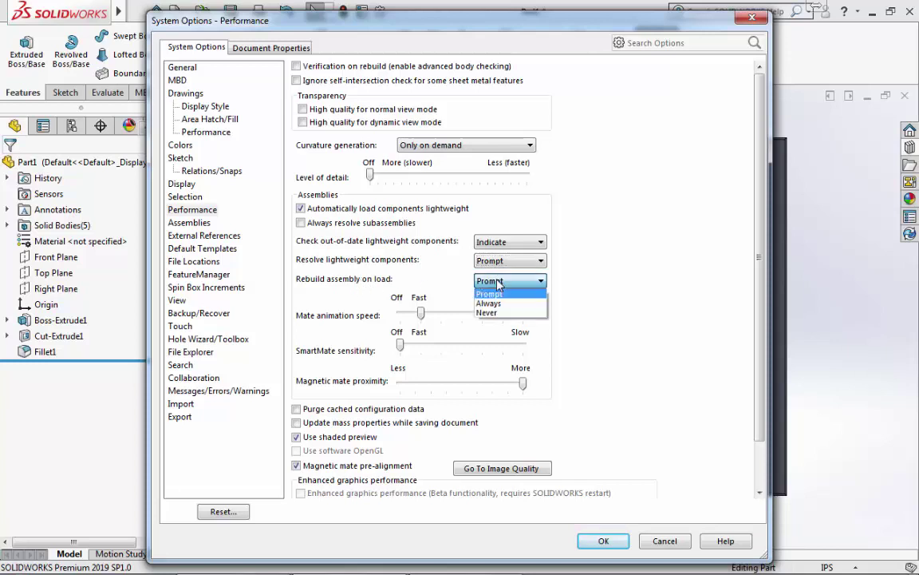
click(499, 292)
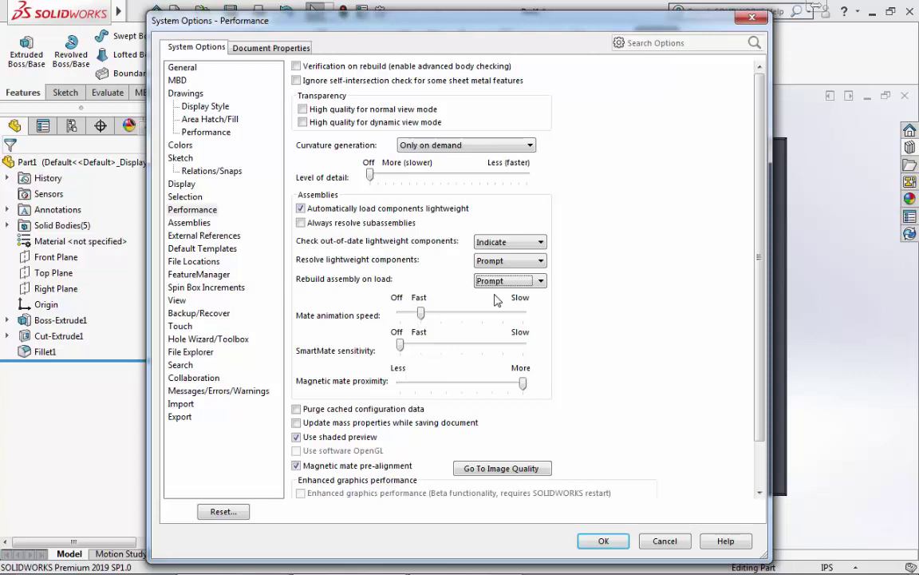
click(422, 314)
drag(422, 314, 400, 316)
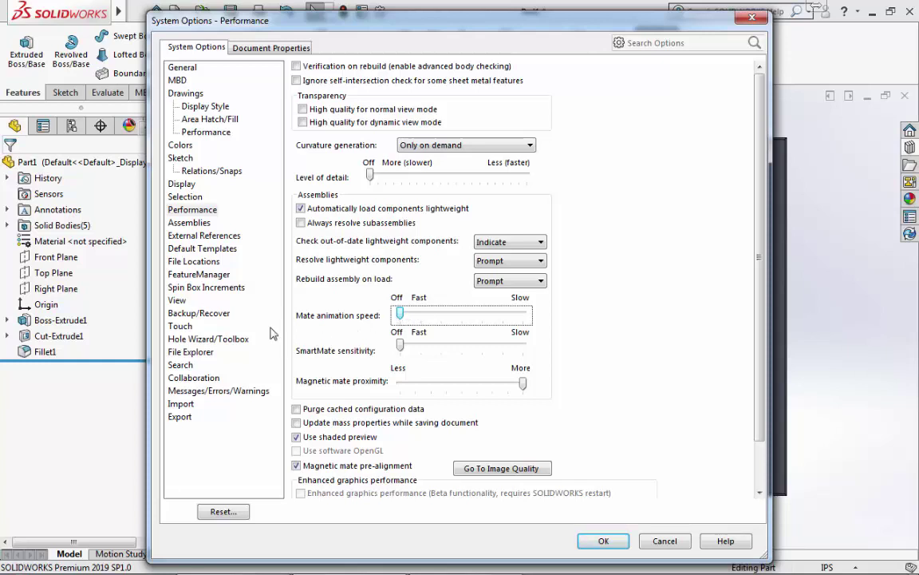
click(190, 224)
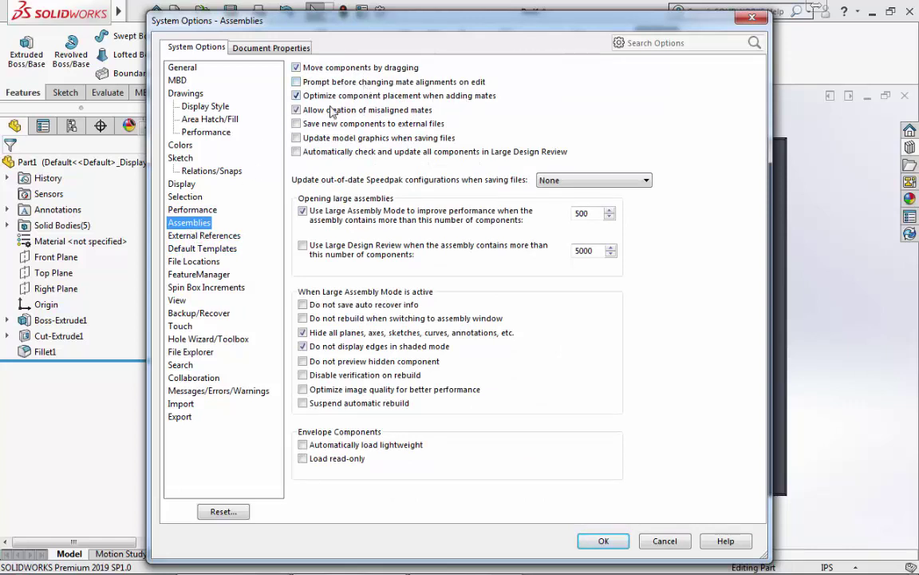
Step: Enable mate-alignment prompts and external component saving, set Large Assembly Mode to 300, skip auto-recover saves
click(296, 82)
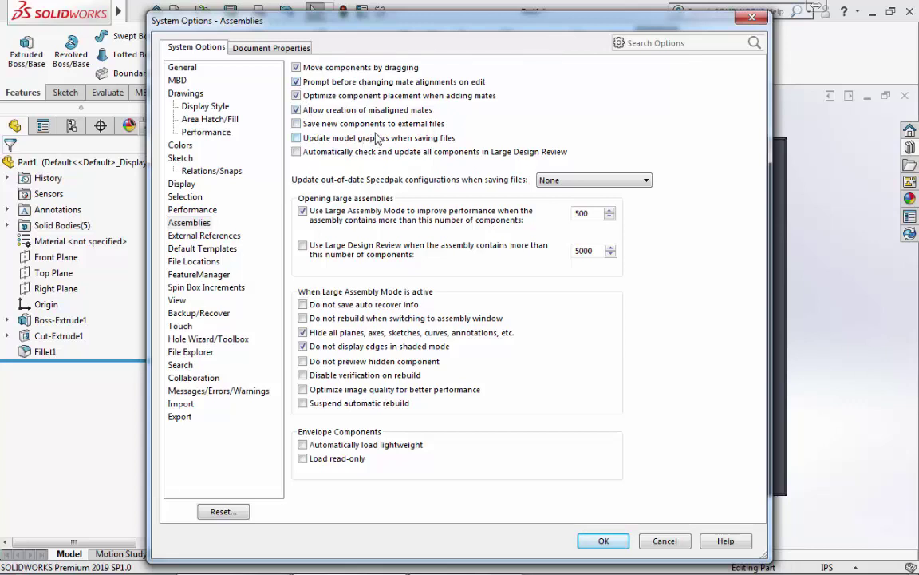
click(296, 124)
drag(590, 214, 557, 216)
text(300)
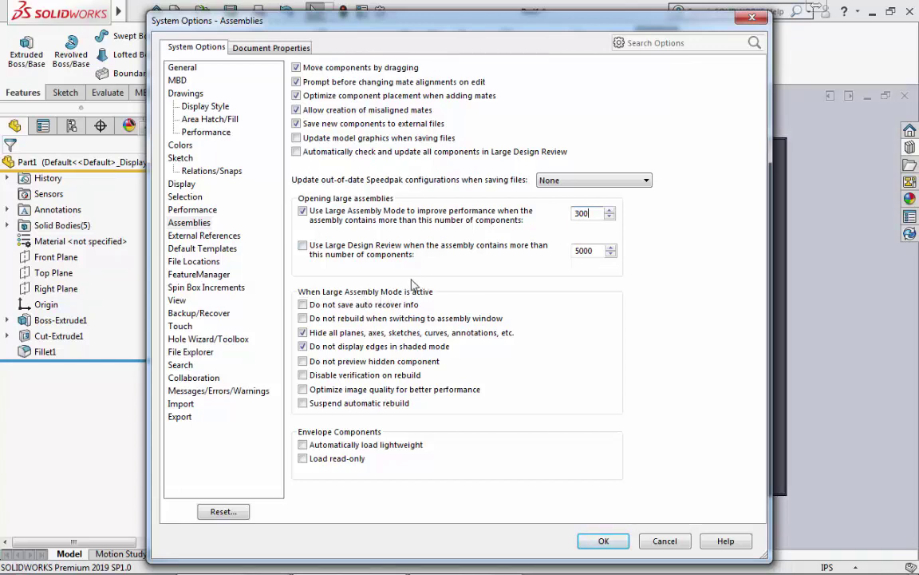
click(304, 306)
Step: In External References, keep loading referenced documents at Prompt and uncheck File Location reference searching
click(225, 237)
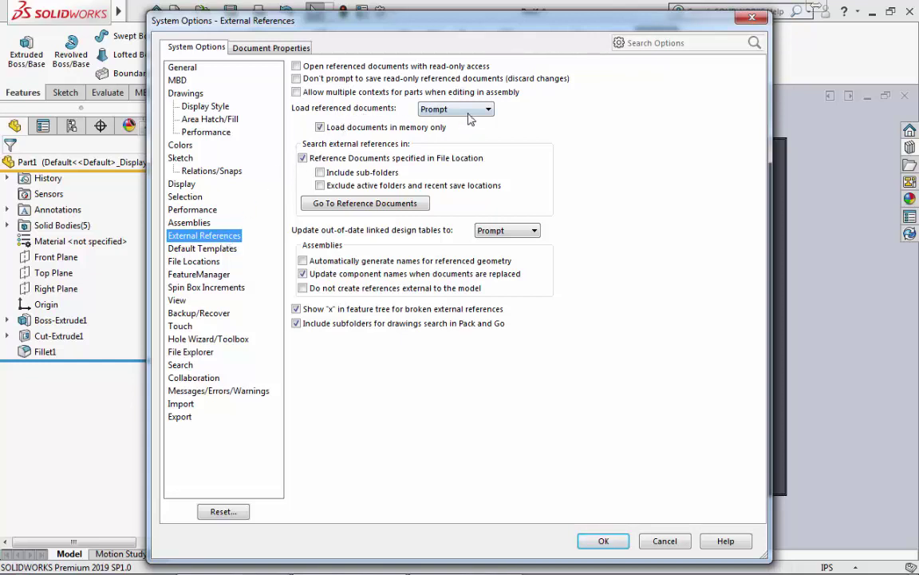
click(431, 109)
click(462, 122)
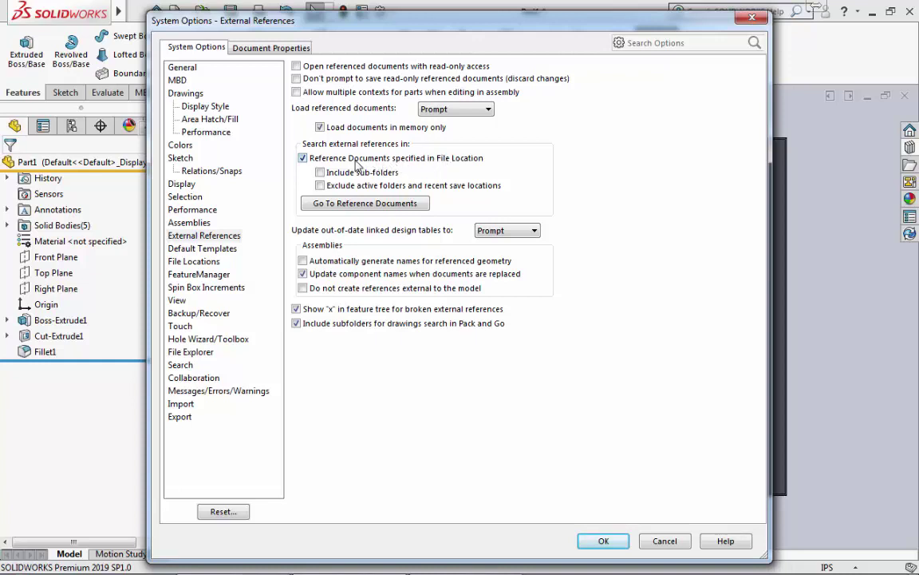
click(304, 159)
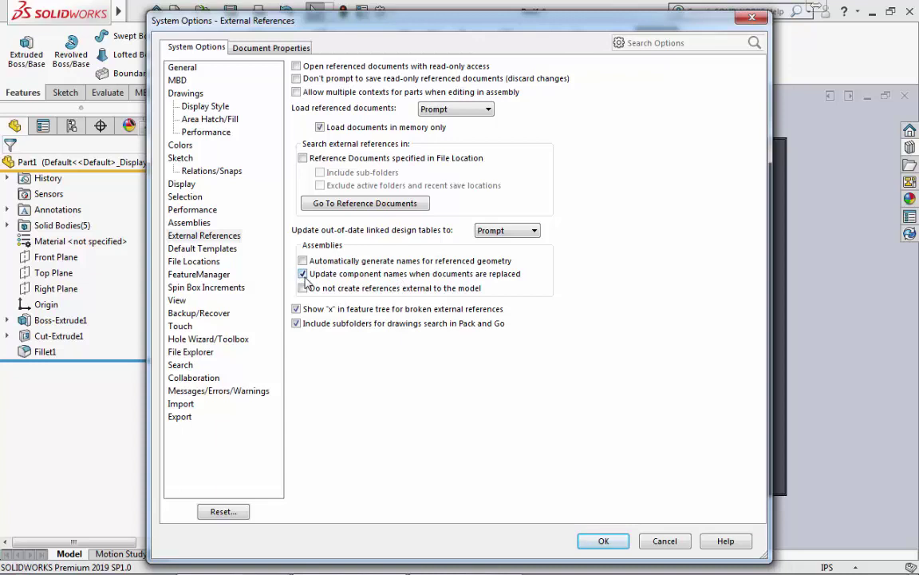
click(216, 276)
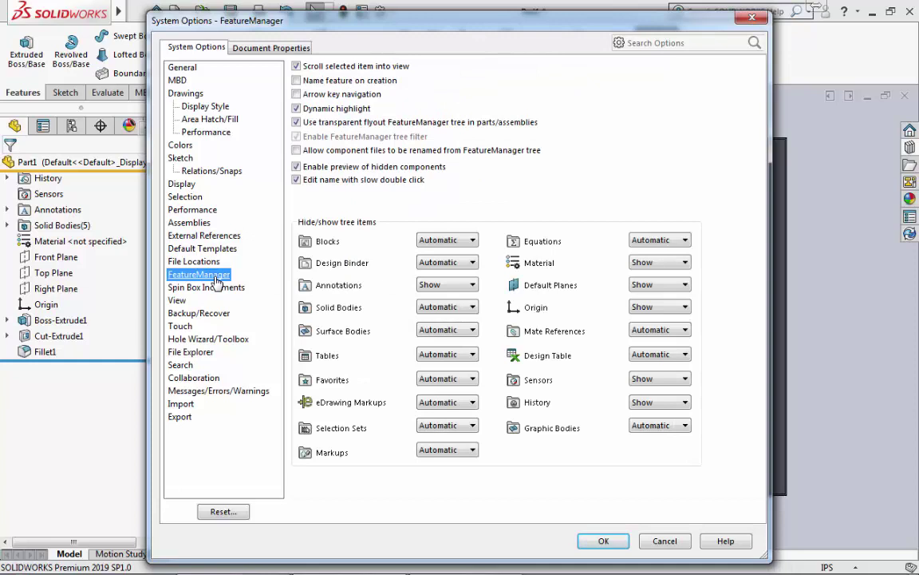
Step: Uncheck Use transparent flyout FeatureManager tree in parts/assemblies
click(294, 123)
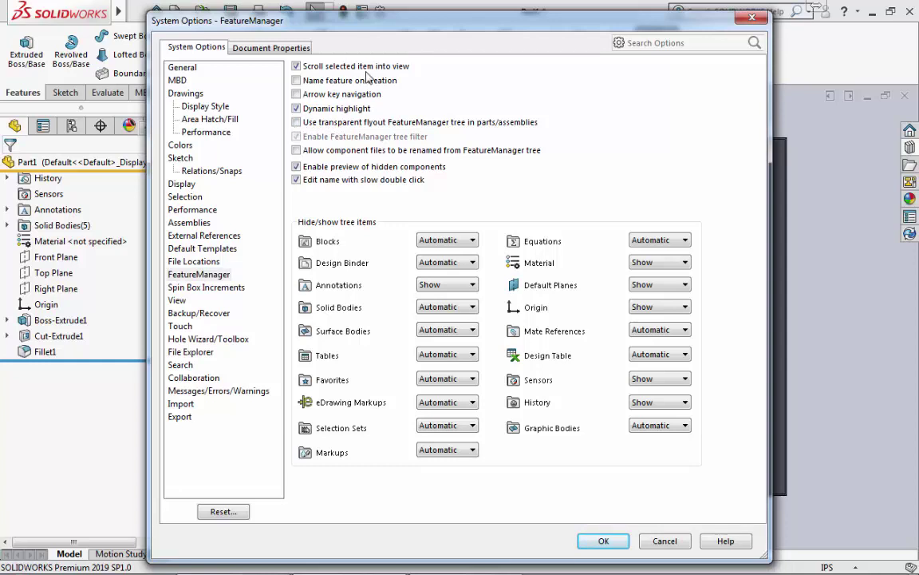
click(177, 301)
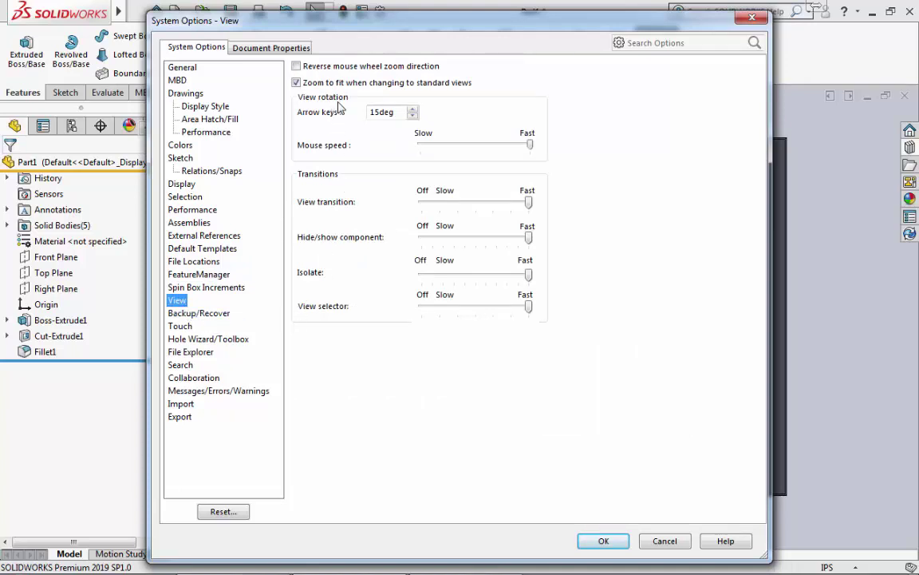
Step: Uncheck Zoom to fit on standard views and set View transition, Hide/show, Isolate and View selector speeds to Off
click(296, 83)
click(296, 83)
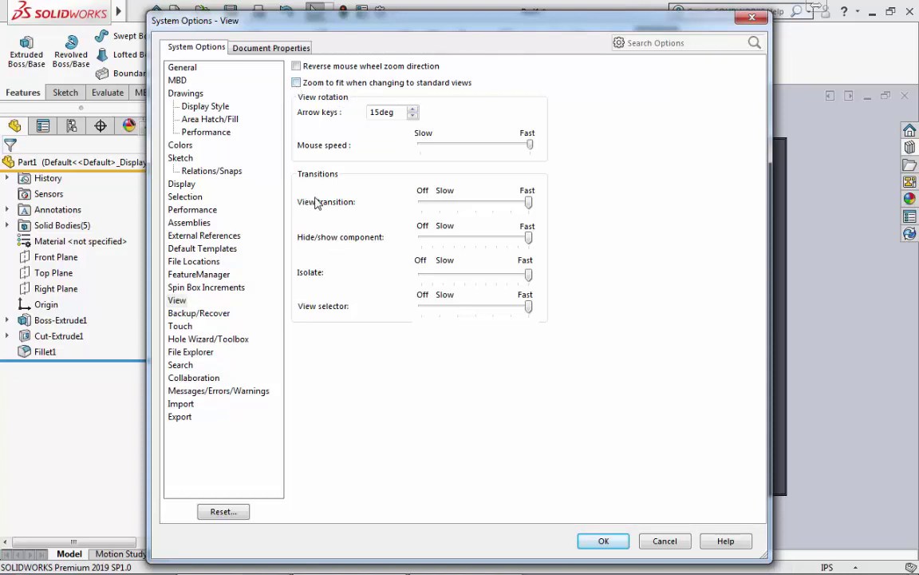
drag(529, 203, 424, 206)
drag(527, 238, 422, 238)
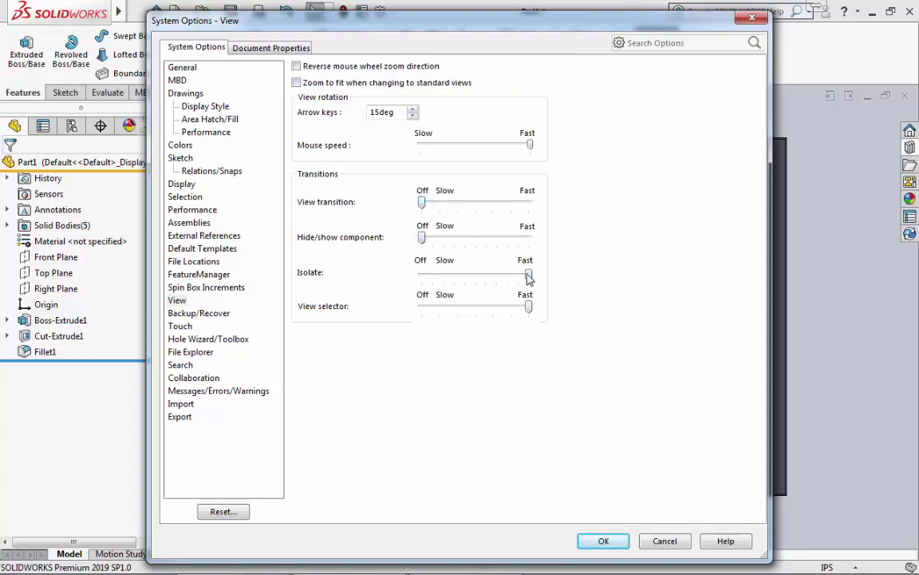
drag(529, 275, 421, 274)
drag(528, 306, 424, 306)
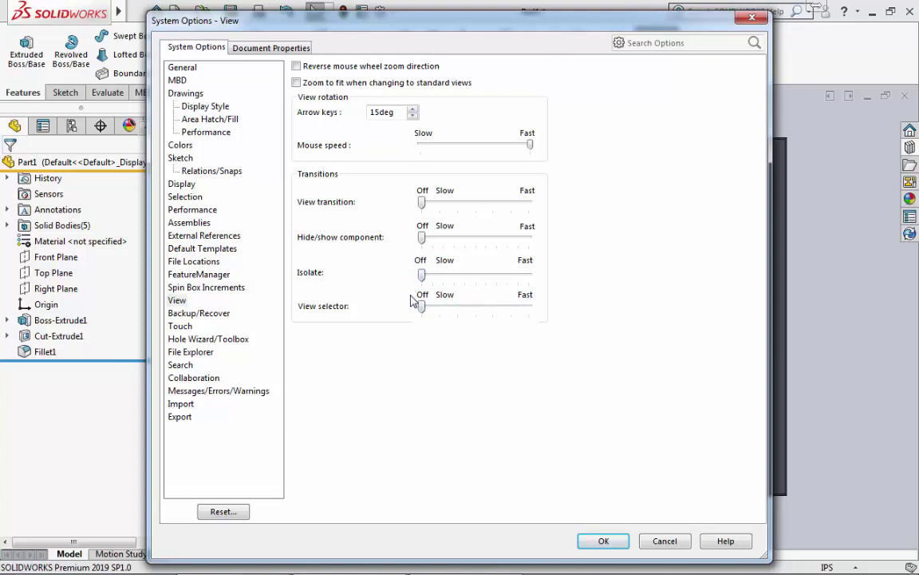
click(180, 368)
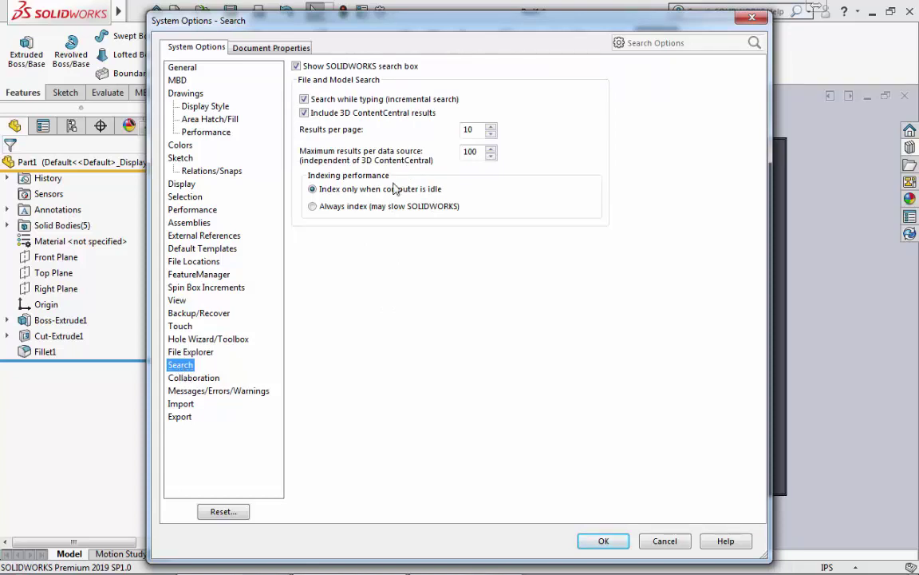
click(313, 189)
click(223, 511)
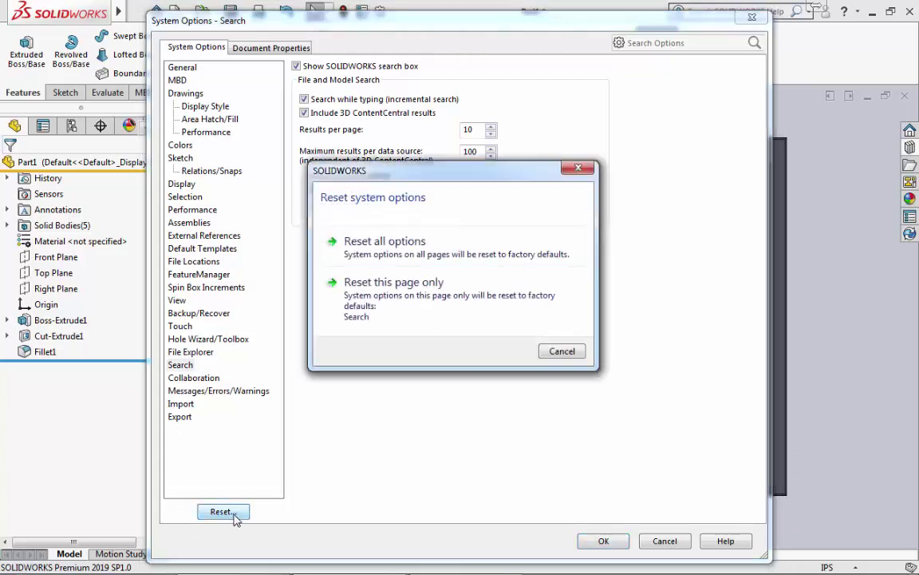
click(425, 286)
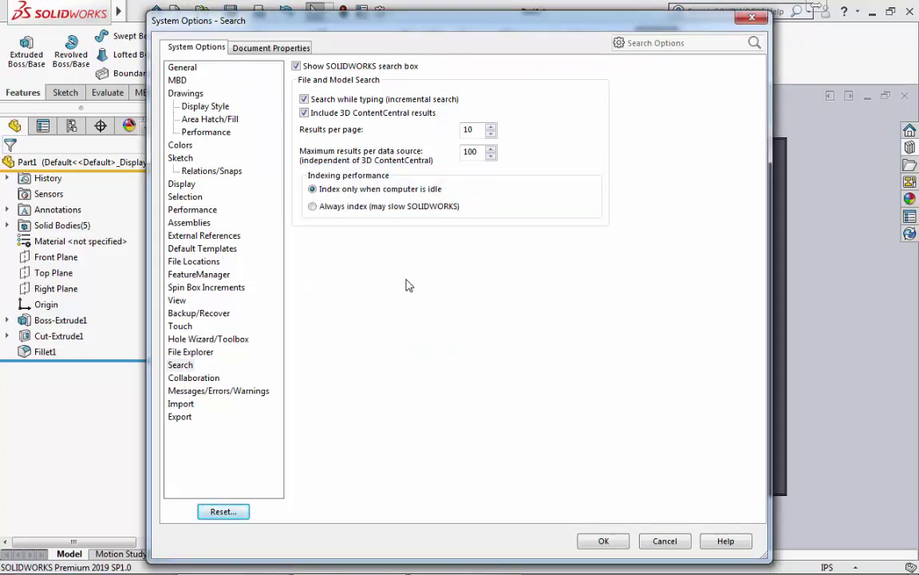
click(217, 511)
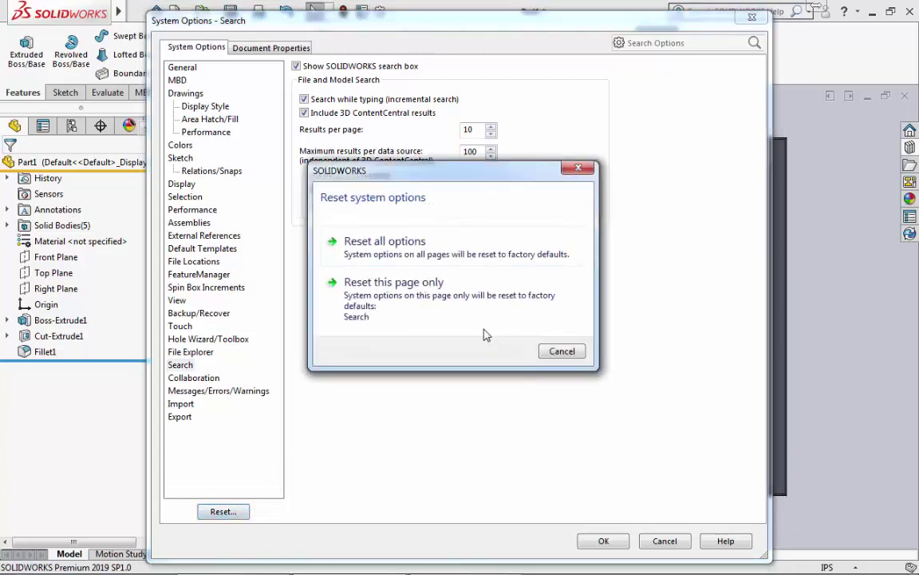
click(425, 245)
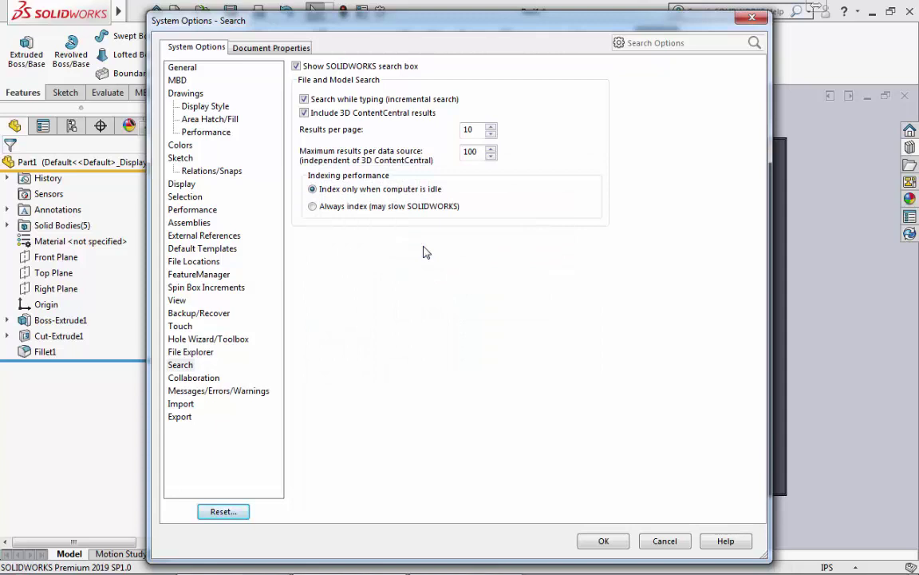